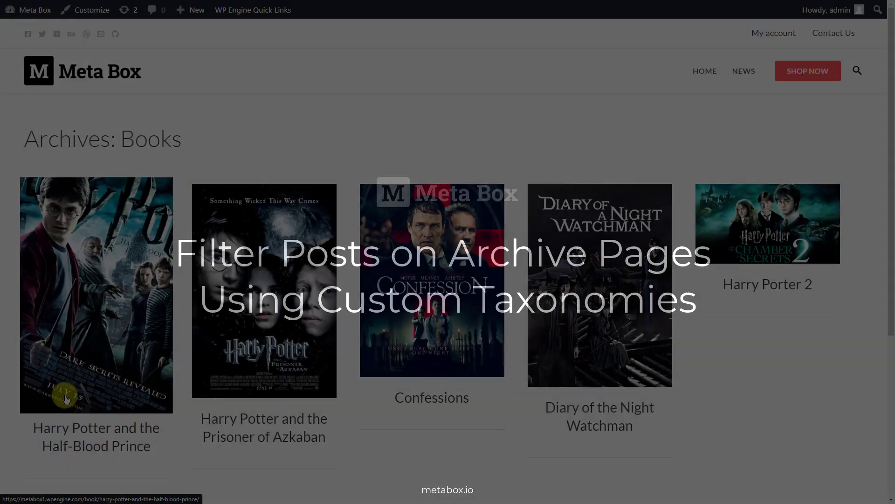
Filter the Books archive by Education Publisher, then by Youth Publisher, using the footer links
scroll(66, 394, down, 1)
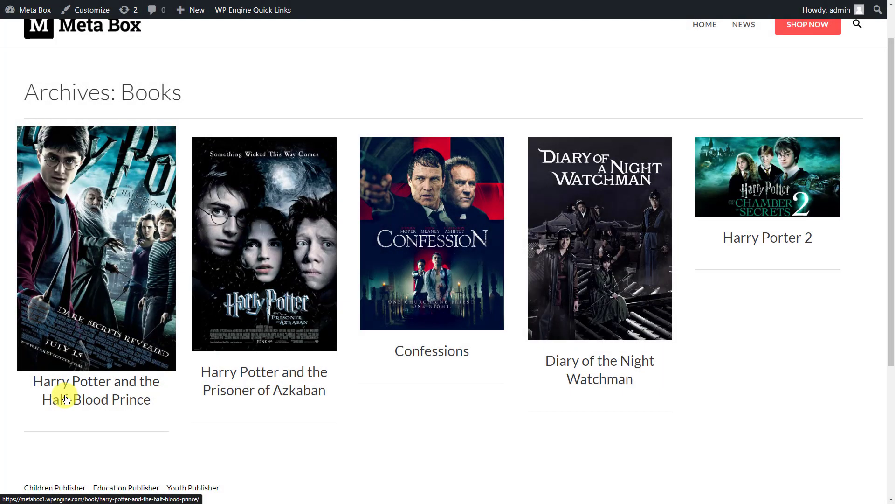
scroll(65, 399, down, 1)
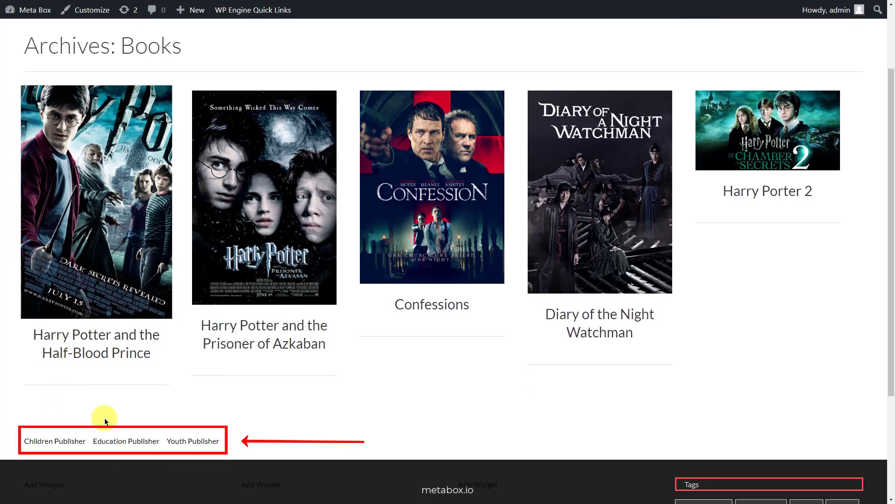
click(135, 441)
scroll(300, 430, down, 3)
click(200, 387)
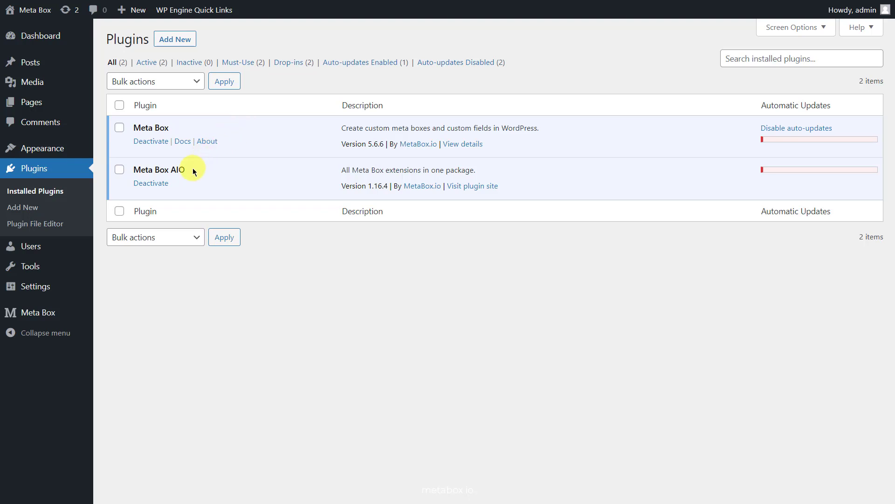
Open the Meta Box Extensions page and scroll through its list of extensions
mouse_move(74, 314)
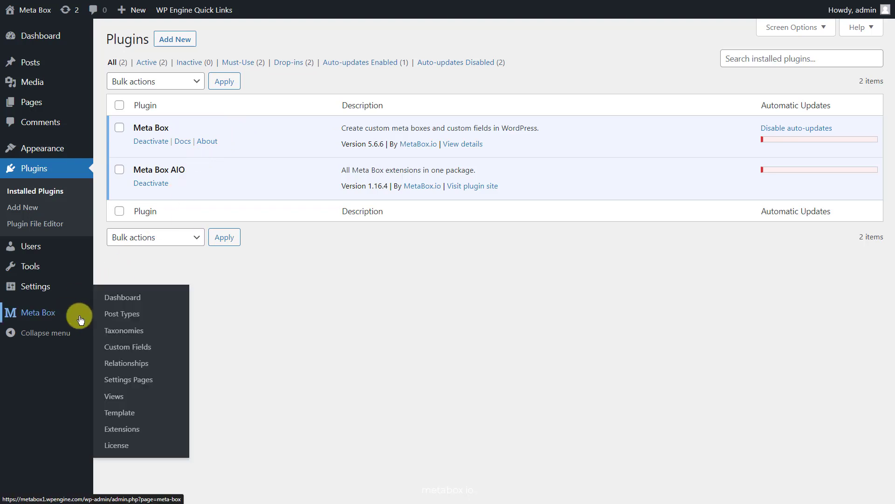
click(170, 434)
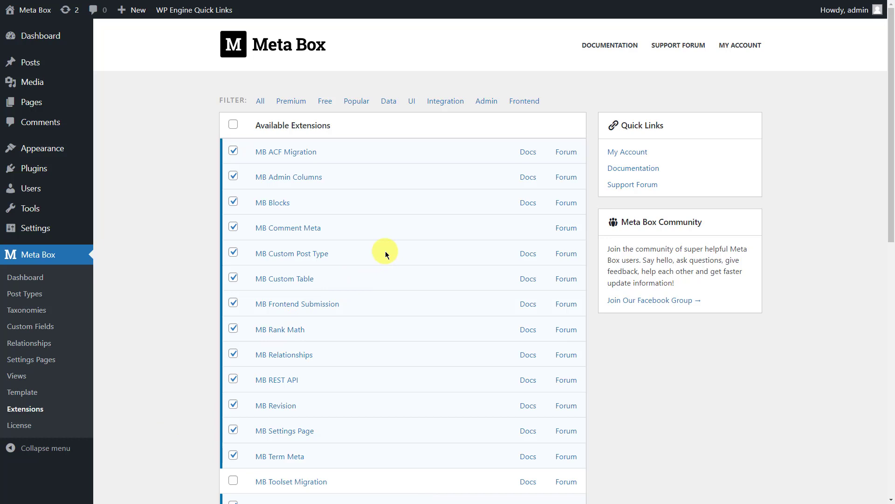
scroll(385, 251, down, 3)
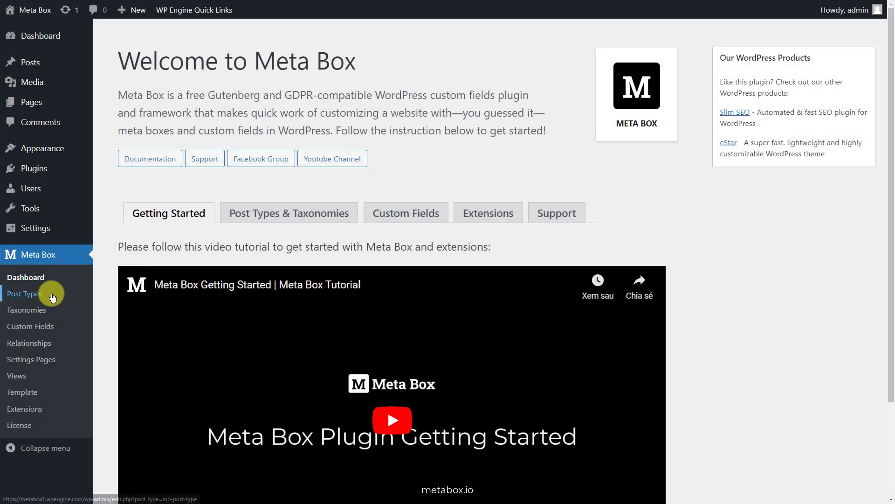
Create a new post type with plural name 'Books' and singular name 'Book', and publish it
click(53, 297)
click(208, 49)
click(359, 107)
text(Books)
click(365, 135)
text(Book)
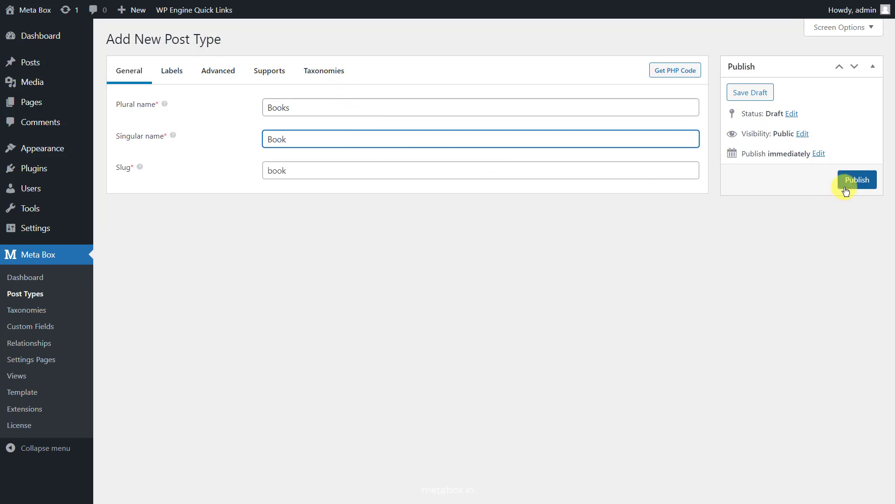
click(845, 186)
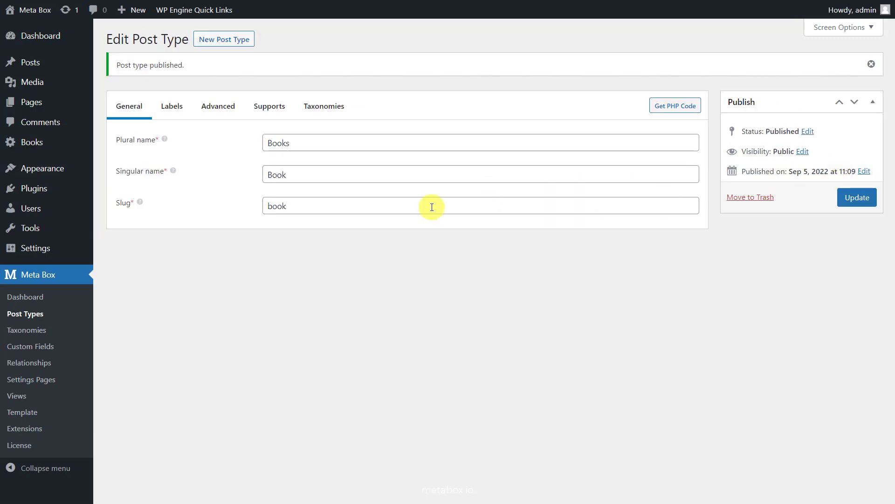
mouse_move(56, 144)
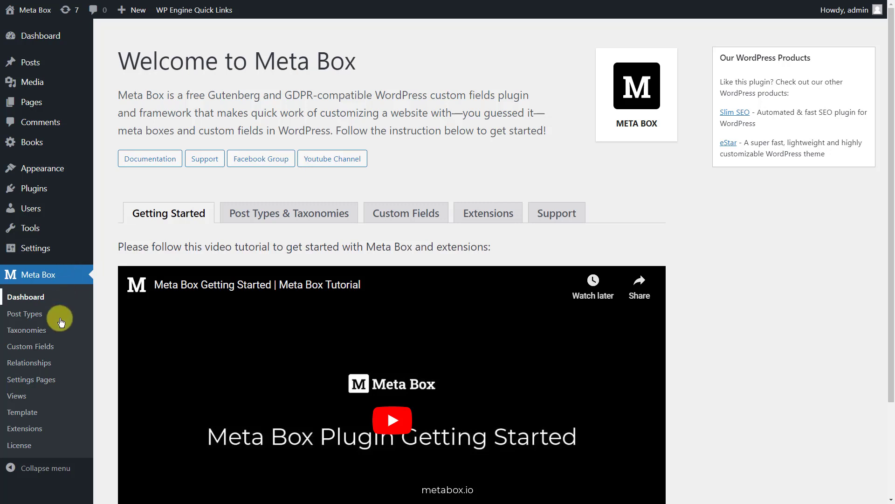
Start a new taxonomy named 'Publishers' with singular name 'Publisher'
click(61, 329)
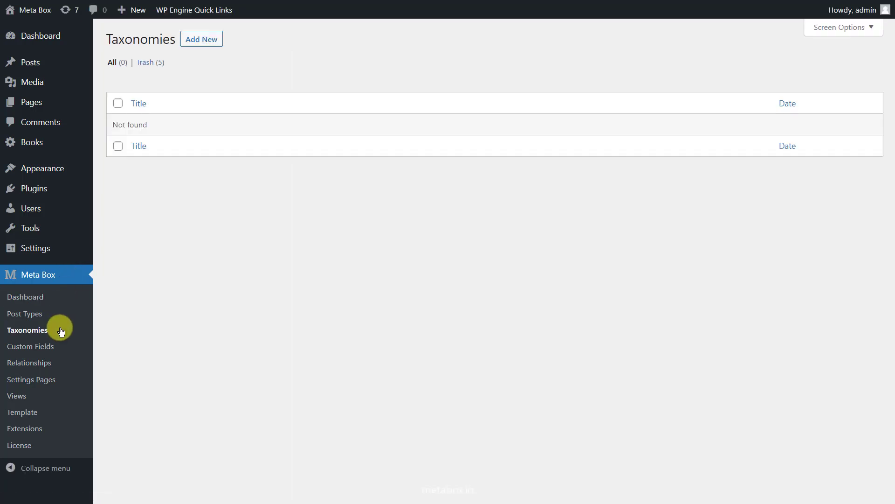
click(201, 39)
click(331, 102)
text(Publishers)
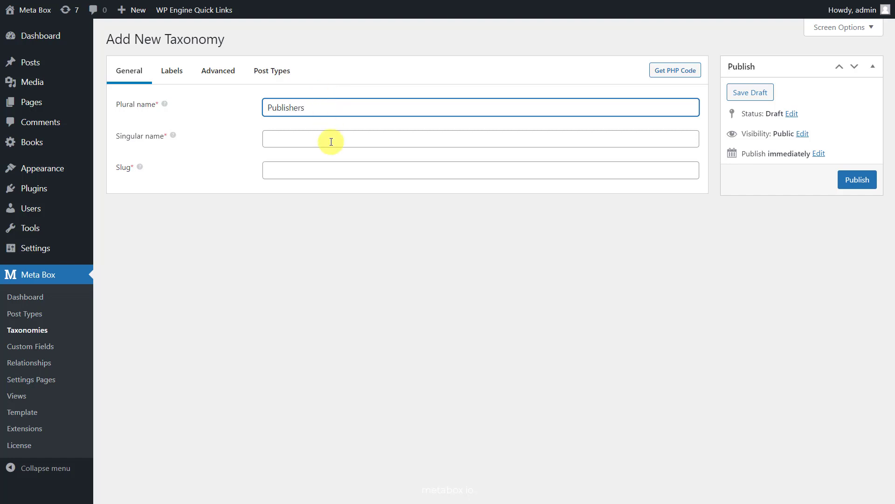
click(331, 141)
text(Publisher)
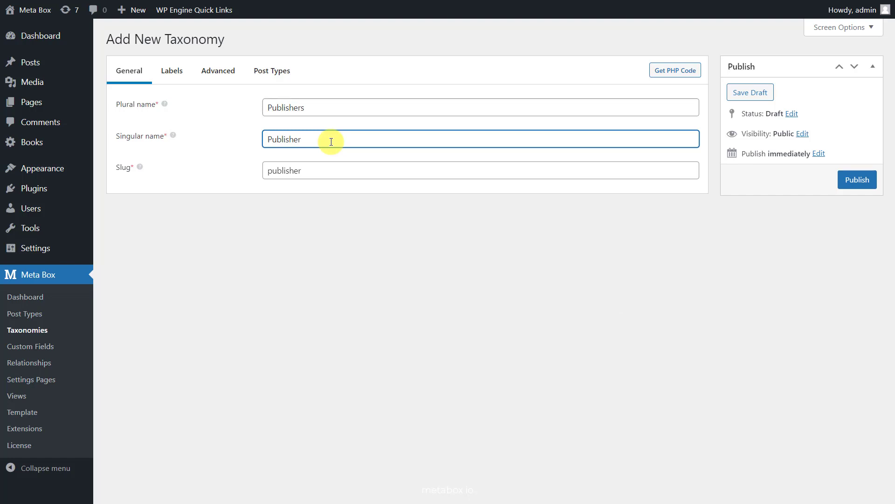
Make the taxonomy hierarchical, assign it only to Book posts, and publish it
click(225, 74)
click(265, 208)
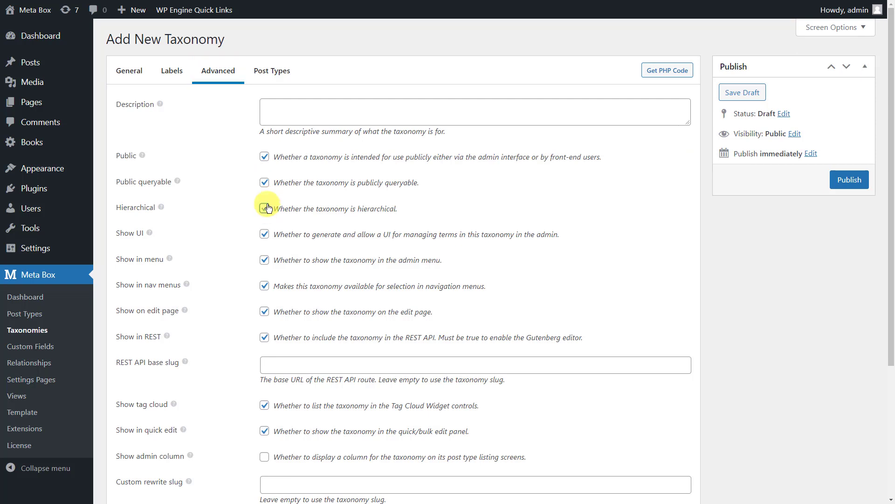
click(280, 79)
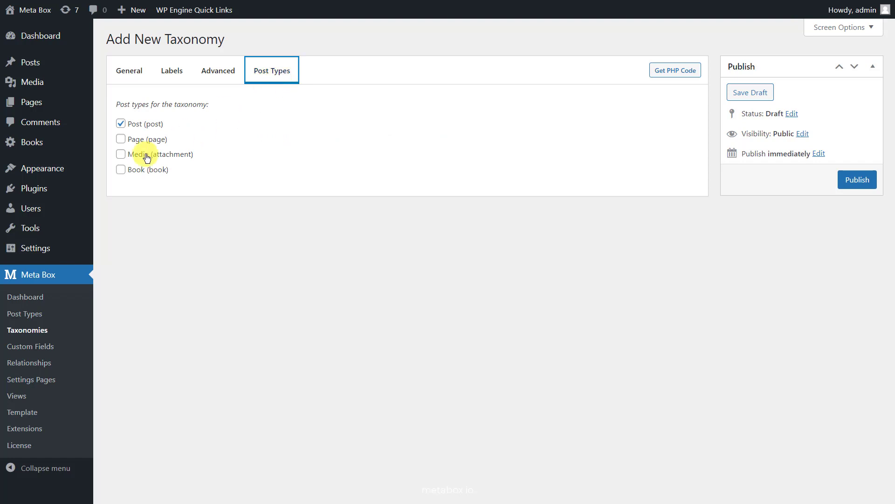
click(121, 169)
click(121, 124)
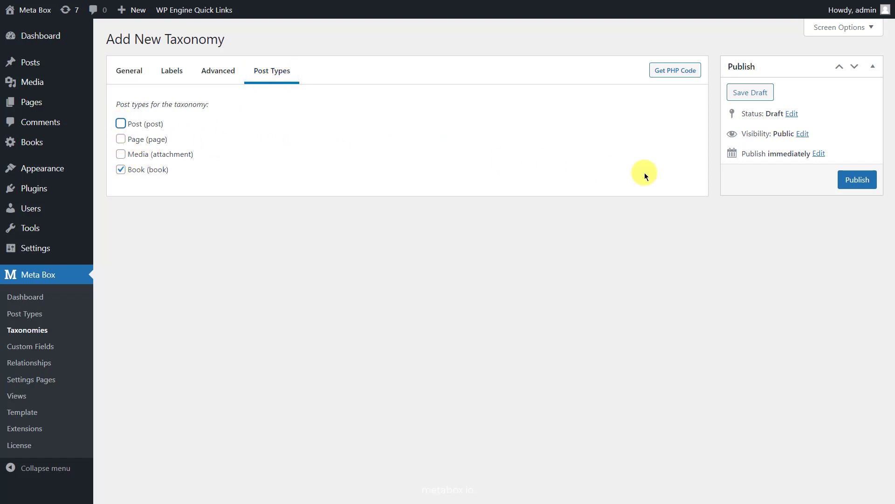
click(845, 185)
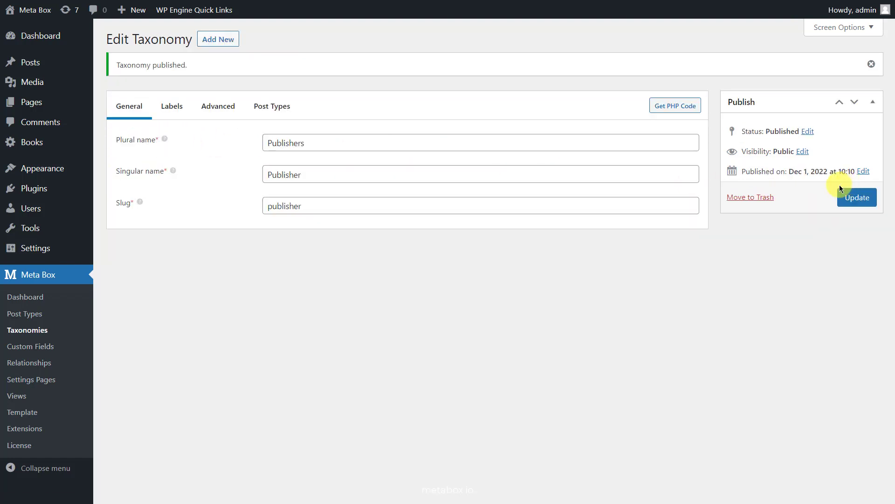
Add a Publisher term 'Youth Publisher' with slug 'youth-publisher'
mouse_move(56, 143)
click(158, 181)
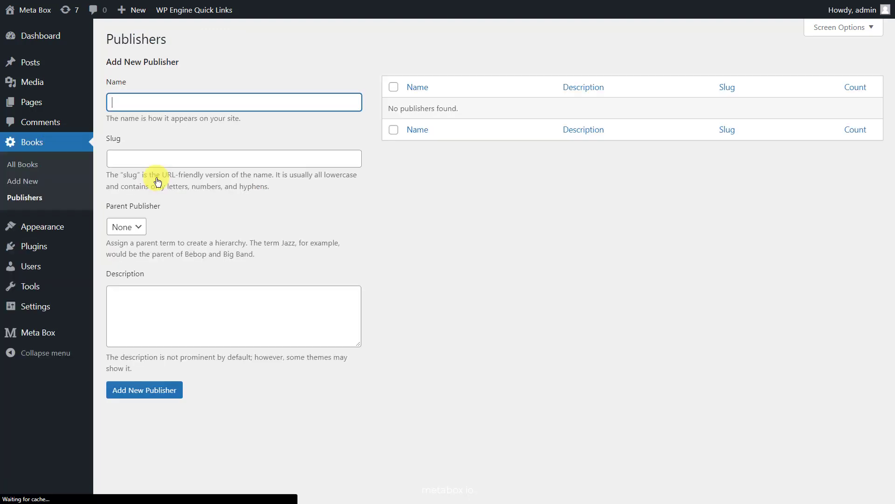
text(Youth Publisher)
click(226, 159)
text(youth-publisher)
click(161, 390)
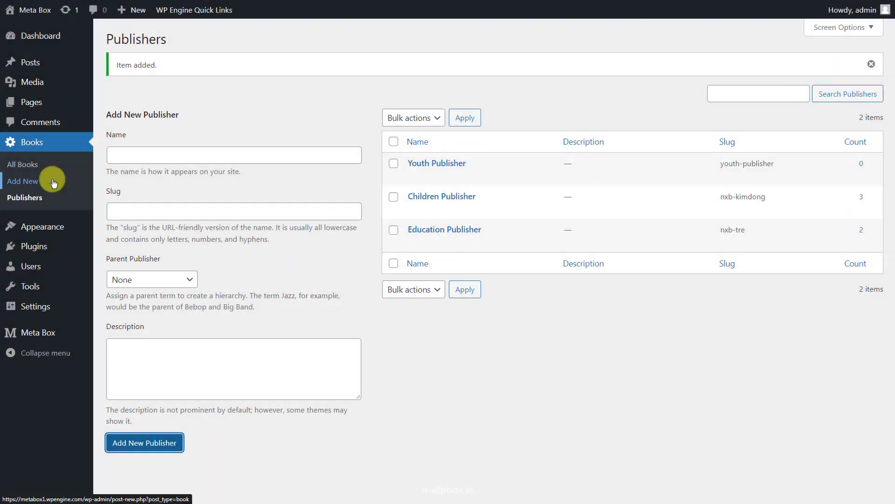
In a new book post, confirm the Children, Education and Youth Publisher terms appear in the Publishers panel
click(54, 182)
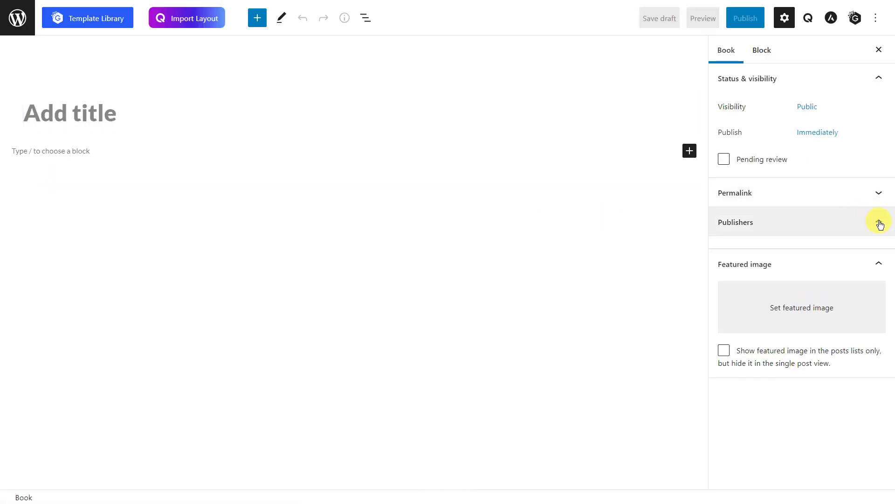
click(879, 222)
click(724, 249)
click(724, 269)
click(724, 289)
click(723, 289)
click(724, 268)
click(724, 250)
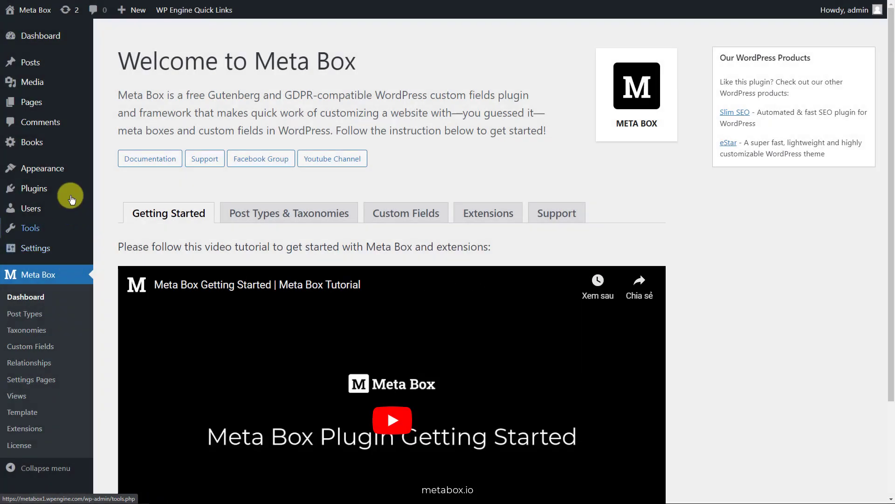
Paste the publisher filter-links code block after line 41 of Astra's archive.php and update the file
mouse_move(74, 169)
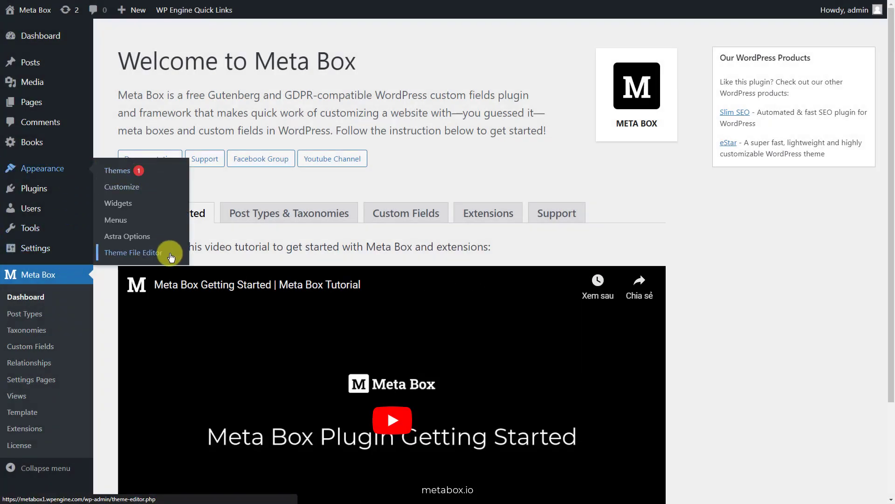
click(171, 257)
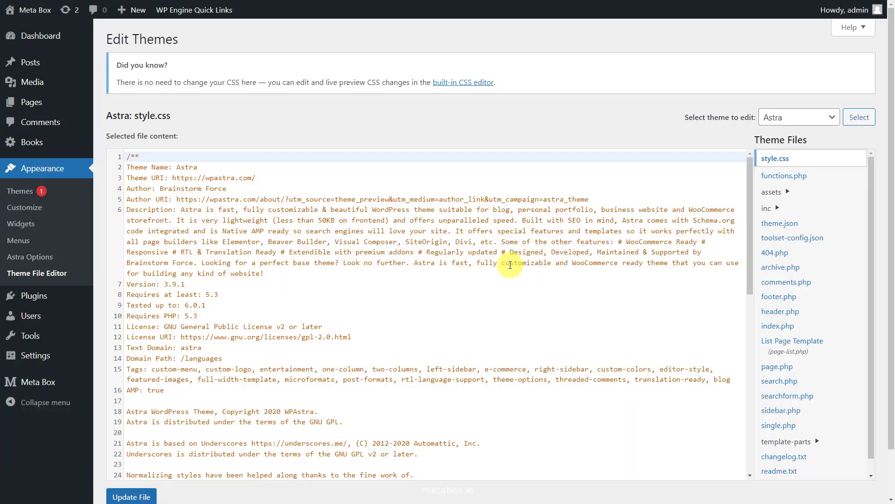
click(826, 272)
scroll(444, 270, down, 3)
click(211, 386)
key(Return)
text(<div class="filter-custom-taxonomy">     <?php $terms = get_terms( 'publisher' ) ?>     <?php foreach ( $terms as $term ) : ?>         <a href="?getby=cat&cat=<?= esc_attr( $term->slug ) ?>">             <?= esc_html( $term->name ) ?>         </a>     <?php endforeach; ?> </div>)
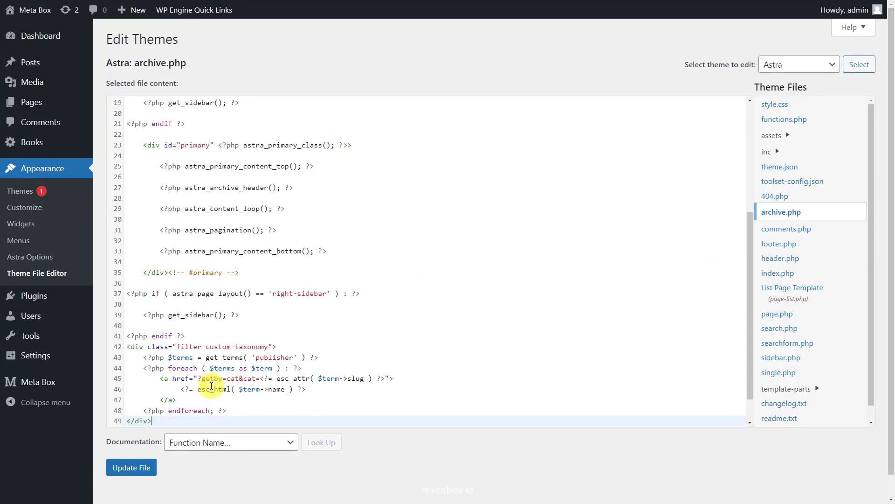
scroll(211, 386, down, 1)
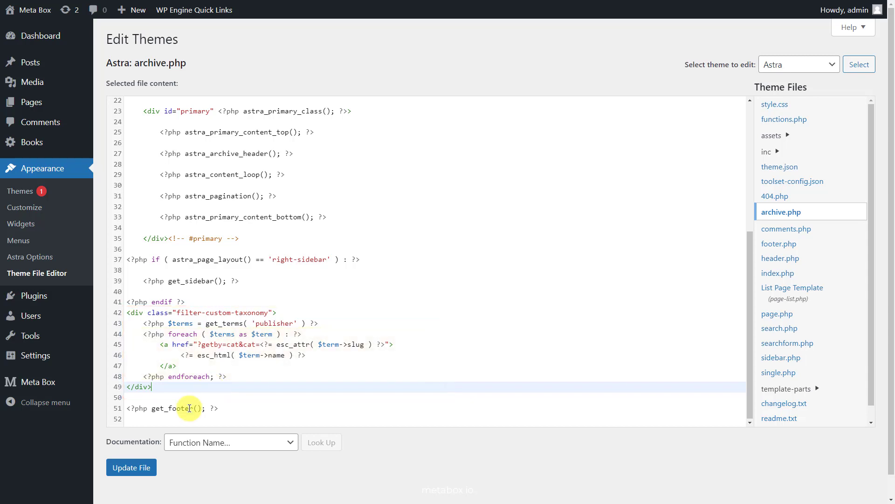
click(139, 468)
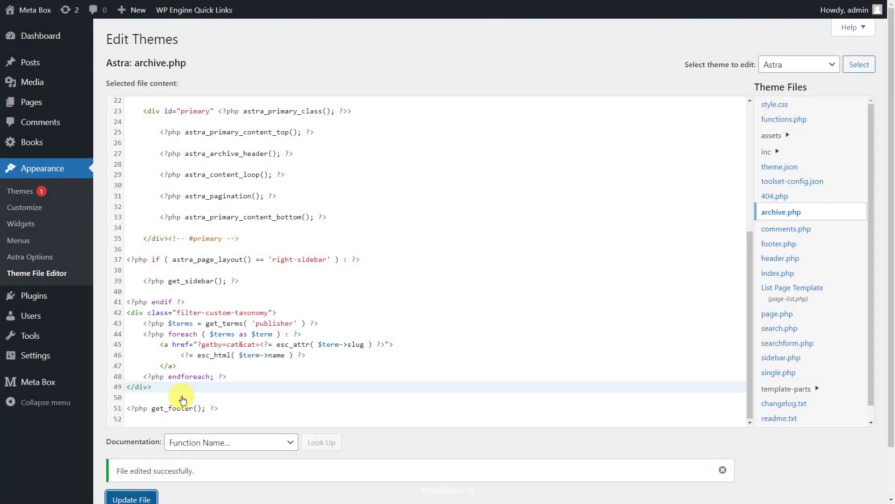
Append the yourprefix_filter_archive_by_tax pre_get_posts function to functions.php and update the file
click(821, 119)
scroll(575, 214, down, 20)
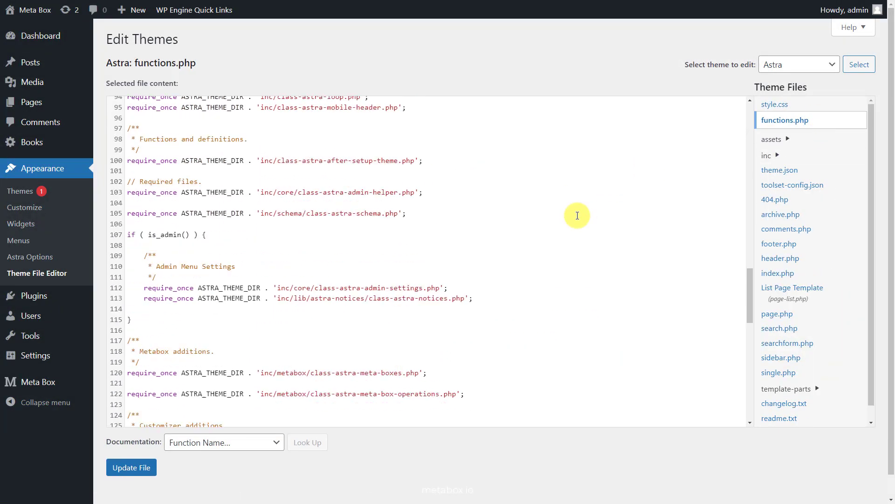
click(444, 417)
key(Return)
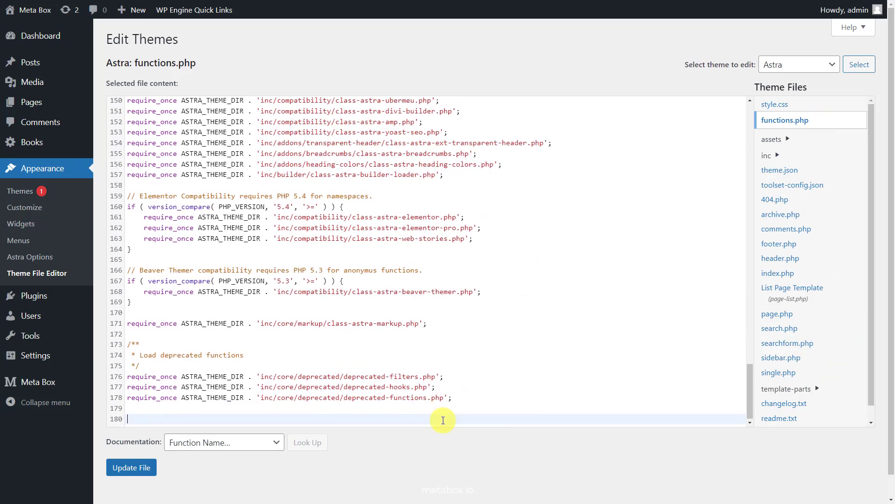
text(function yourprefix_filter_archive_by_tax( $query ) { 	if ( is_admin() || ! $query->is_archive() || ! $query->is_main_query() || empty( $_GET['getby'] ) || 'cat' !== $_GET['getby'] ) { 		return; 	} 	$tax_query = [ 		[ 			'taxonomy' => 'publisher', 			'field'    => 'slug', 			'terms'    => $_GET['cat'], 		], 	]; 	$query->set( 'tax_query', $tax_query ); 	return $query; } add_action( 'pre_get_posts', 'yourprefix_filter_archive_by_tax');)
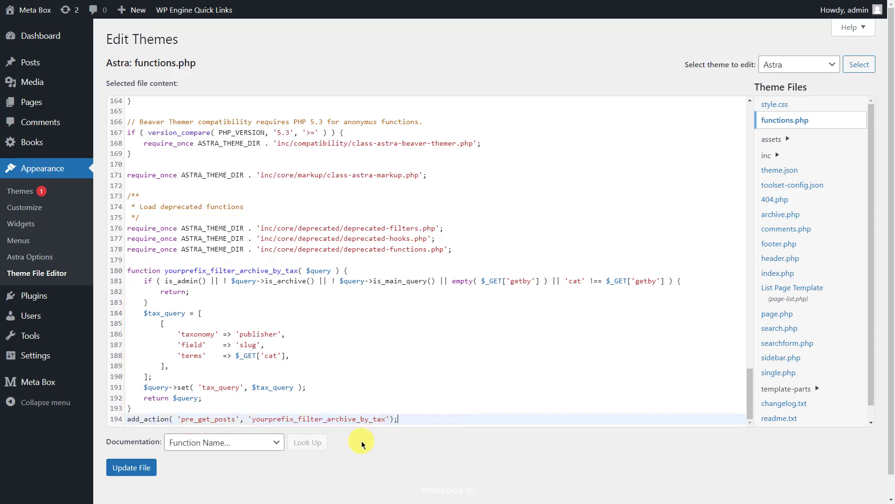
click(155, 468)
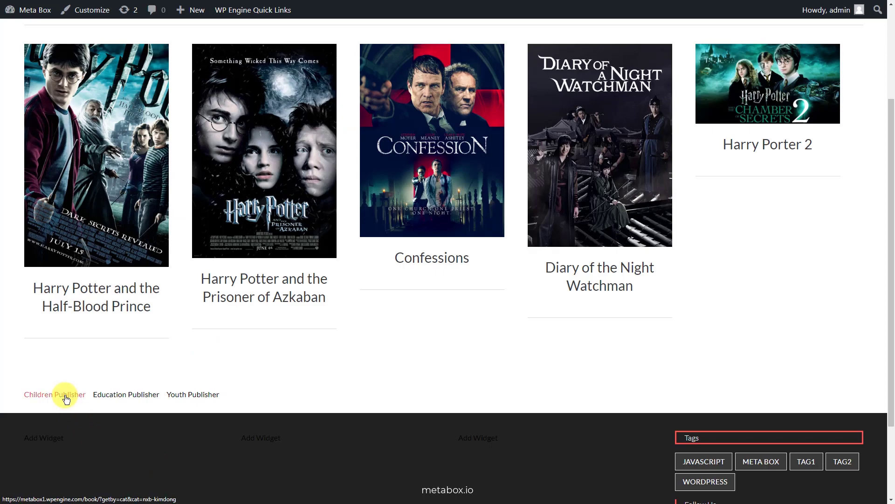
Filter the Books archive by Children, then Education, then Youth Publisher to verify each link
click(67, 395)
scroll(65, 394, down, 2)
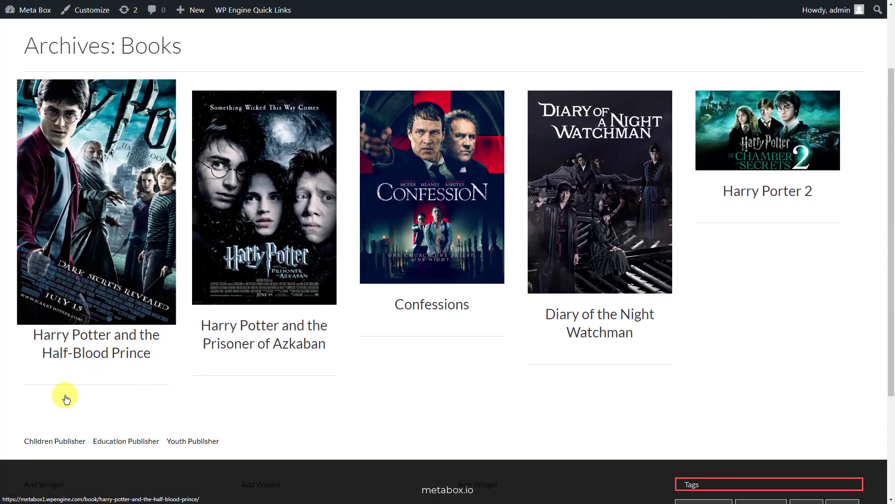
click(127, 438)
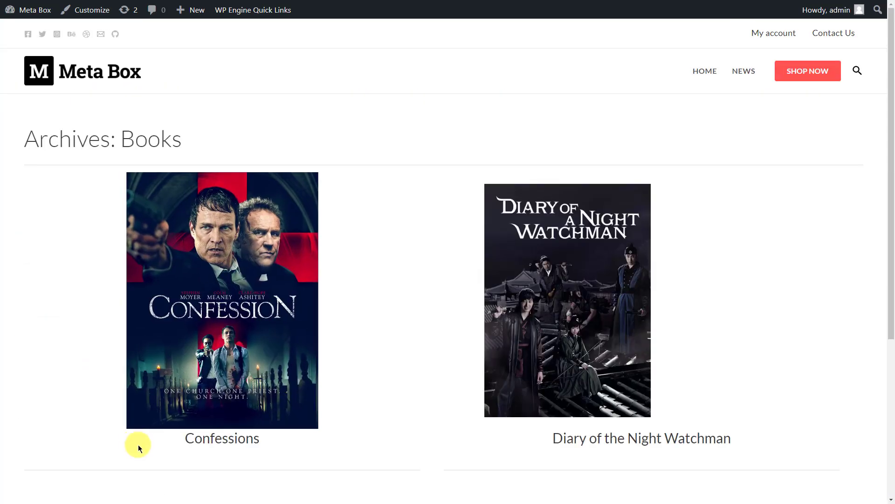
scroll(301, 431, down, 3)
click(199, 391)
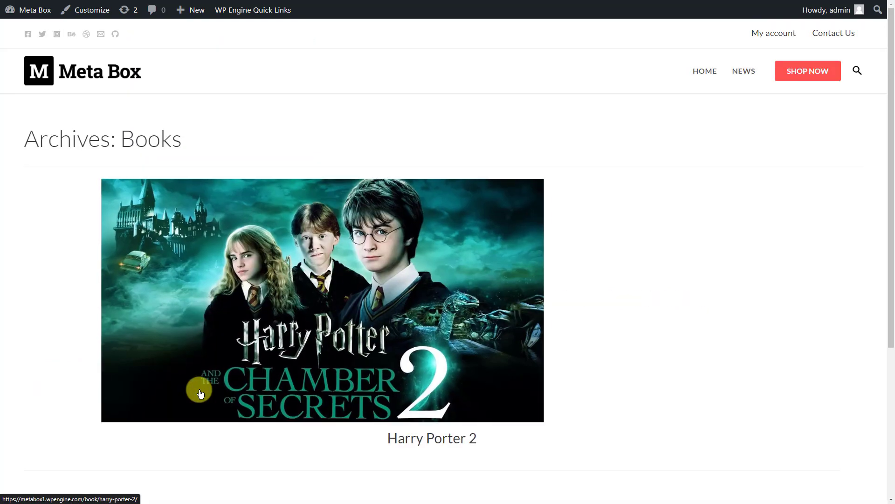
scroll(200, 394, down, 1)
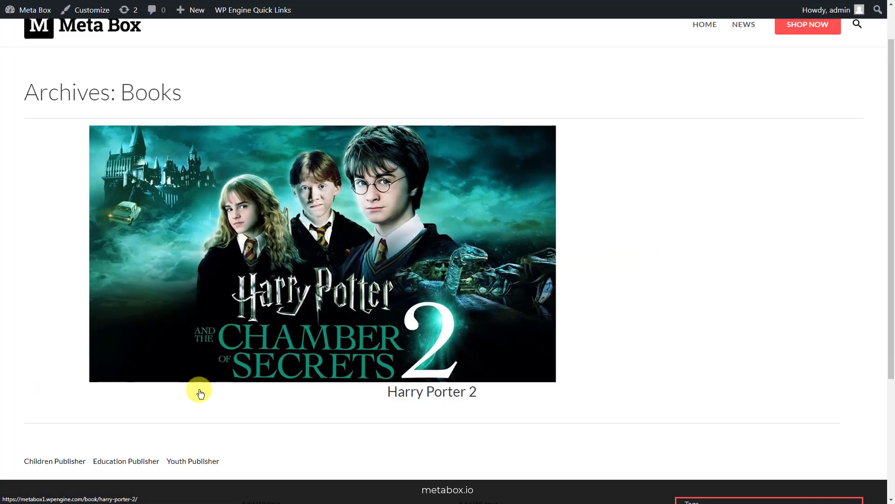